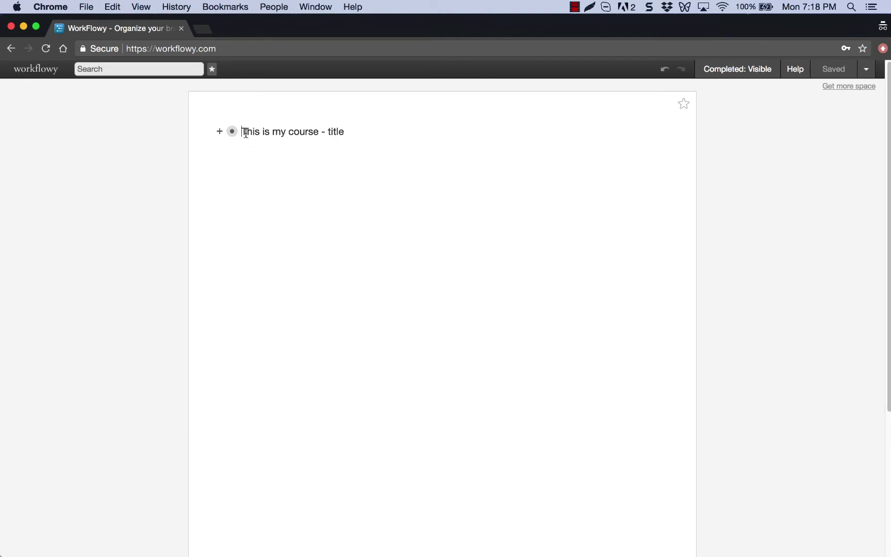
Select and deselect the course title text, then expand the title to reveal Modules 1–3.
drag(246, 132, 348, 173)
click(354, 177)
drag(242, 131, 360, 129)
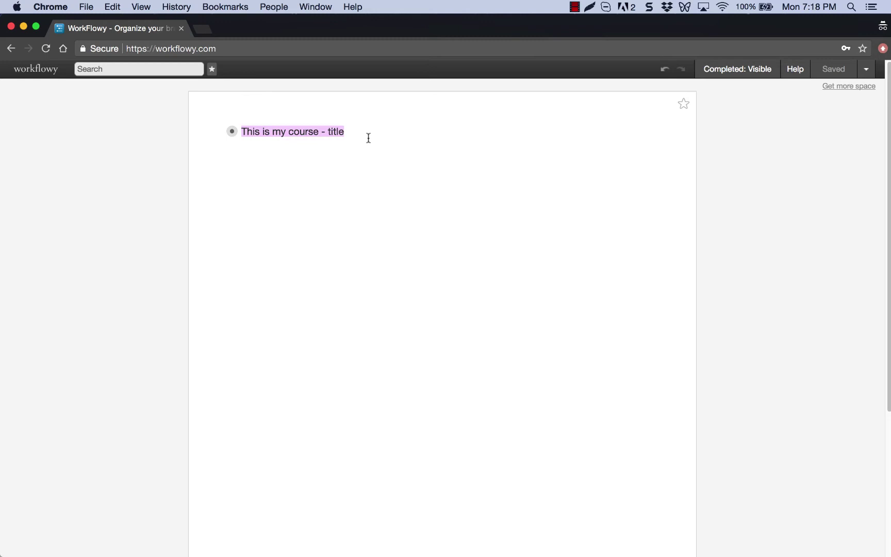
click(360, 156)
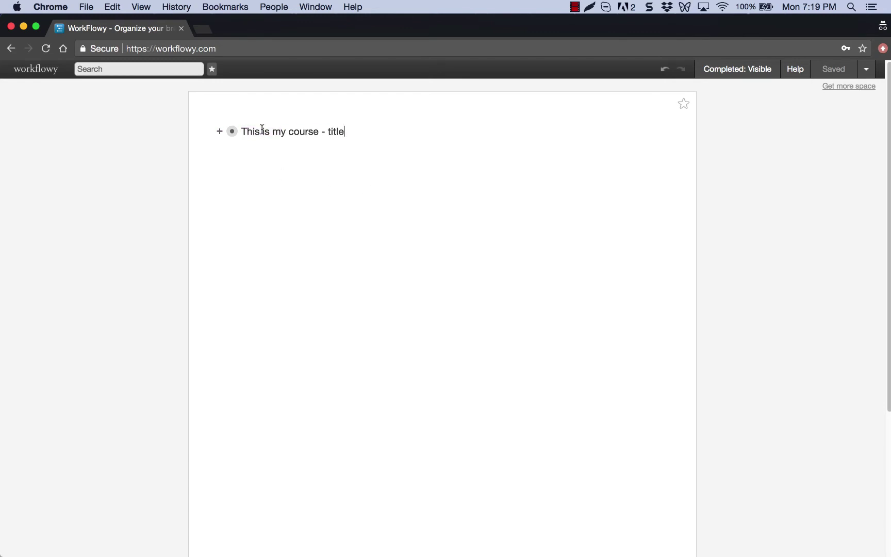
click(220, 134)
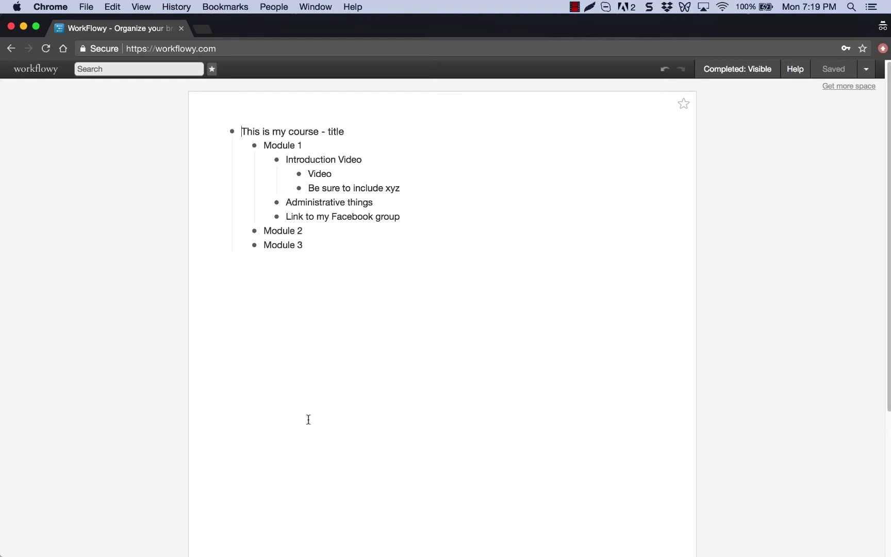
Collapse the course title, zoom into it, and go back to the home list.
click(217, 133)
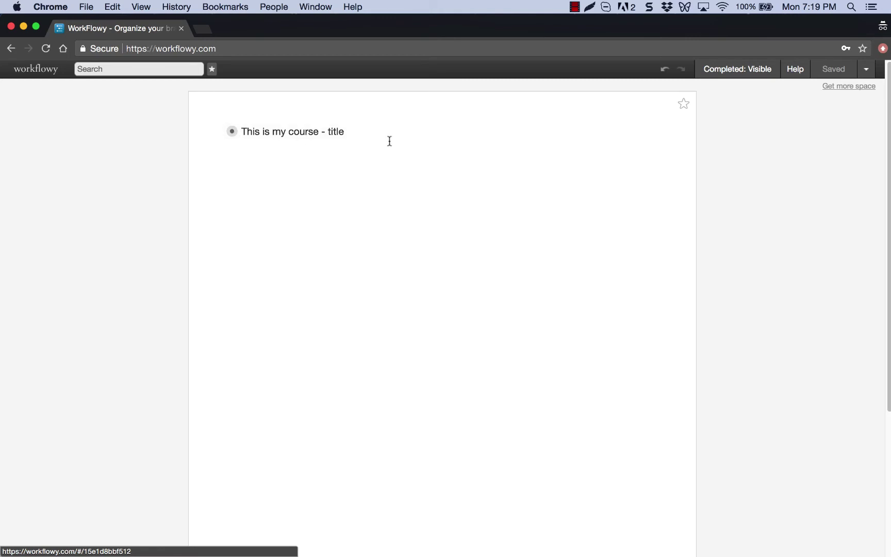
click(233, 132)
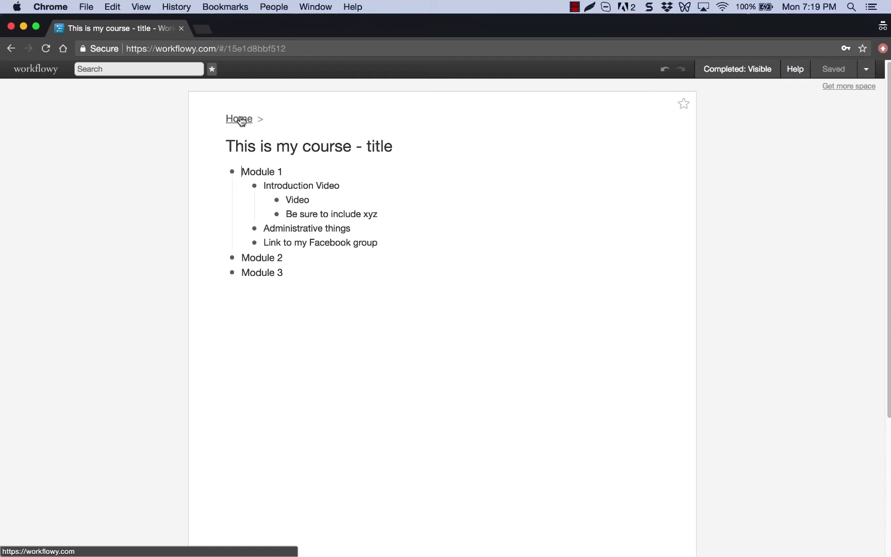
click(241, 119)
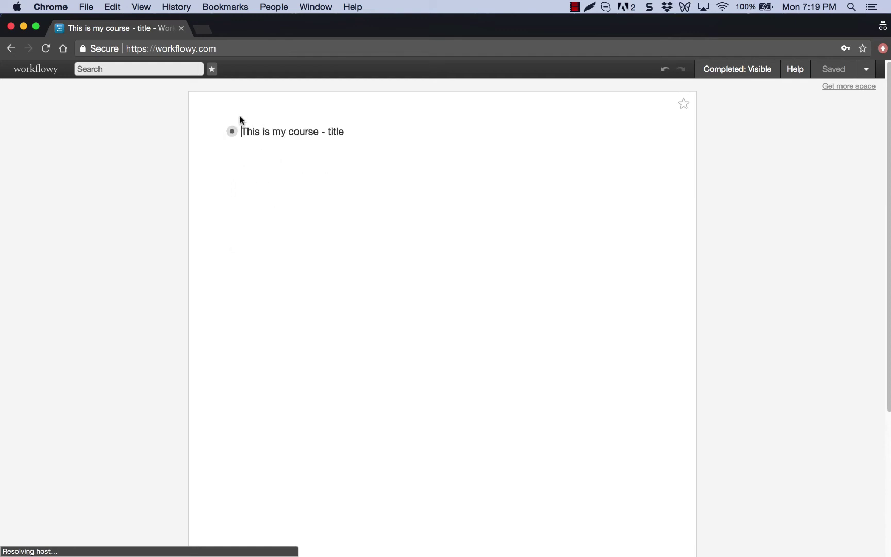
Add 'To do list' and 'Vacation plans' as new items below the course title.
click(382, 132)
key(Return)
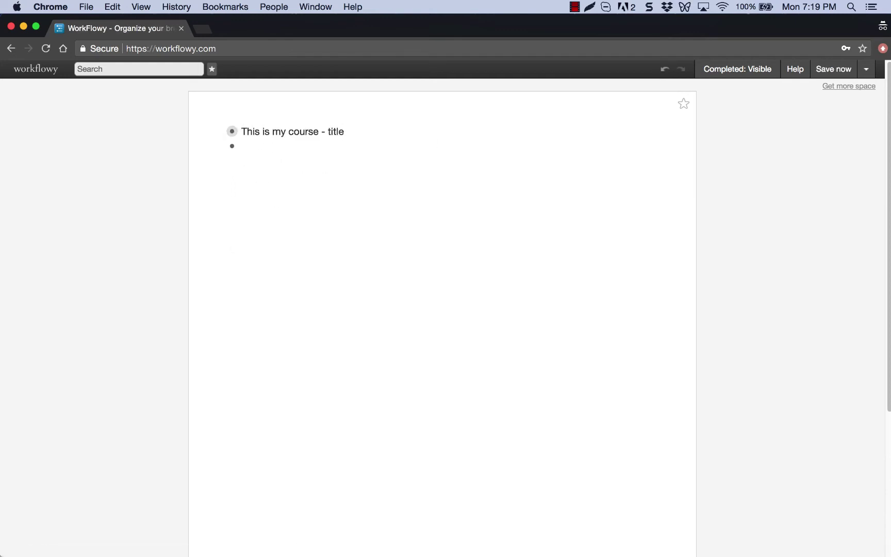
text(To do list)
key(Return)
text(Vacation plans)
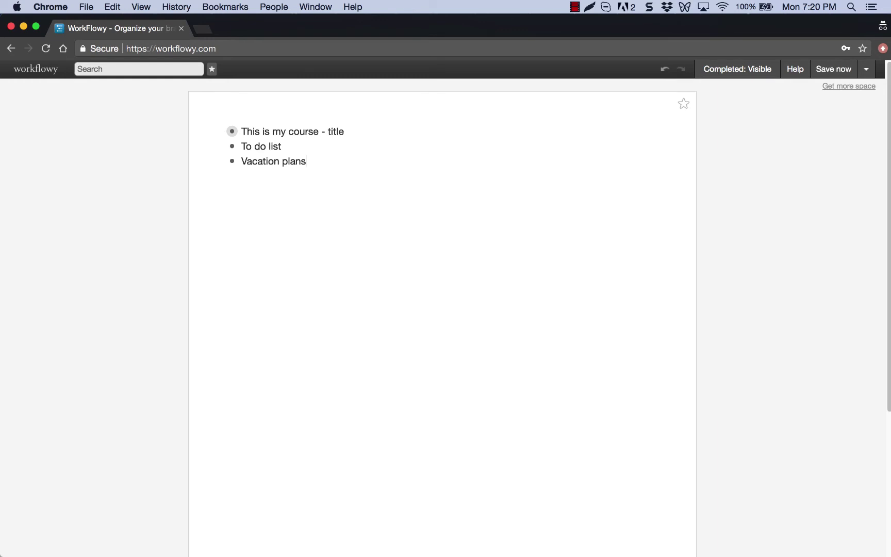
Zoom into the course title, toggle Module 1 collapsed and expanded, then open Module 1's own page.
click(232, 131)
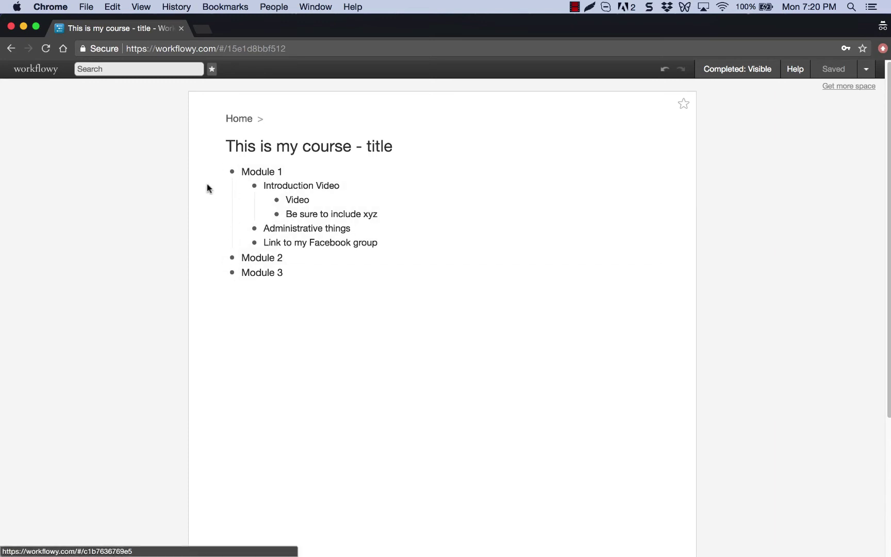
click(219, 171)
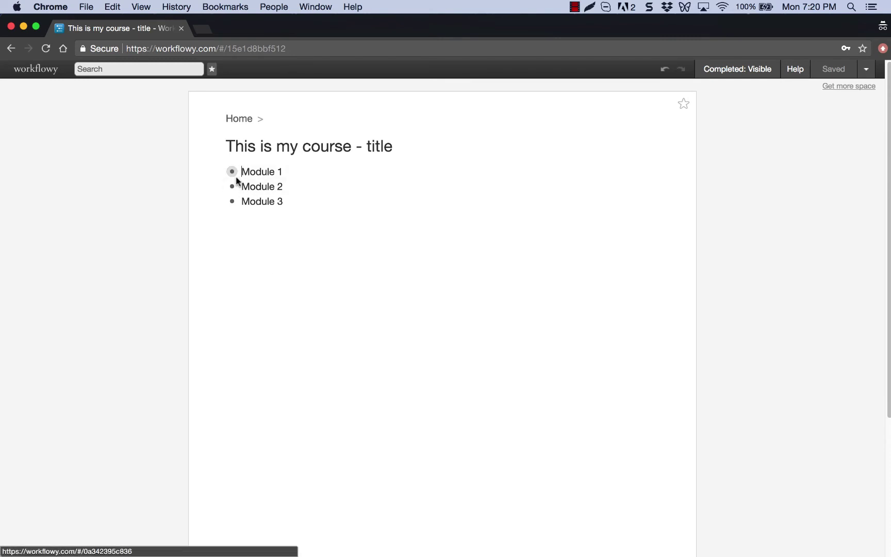
mouse_move(236, 176)
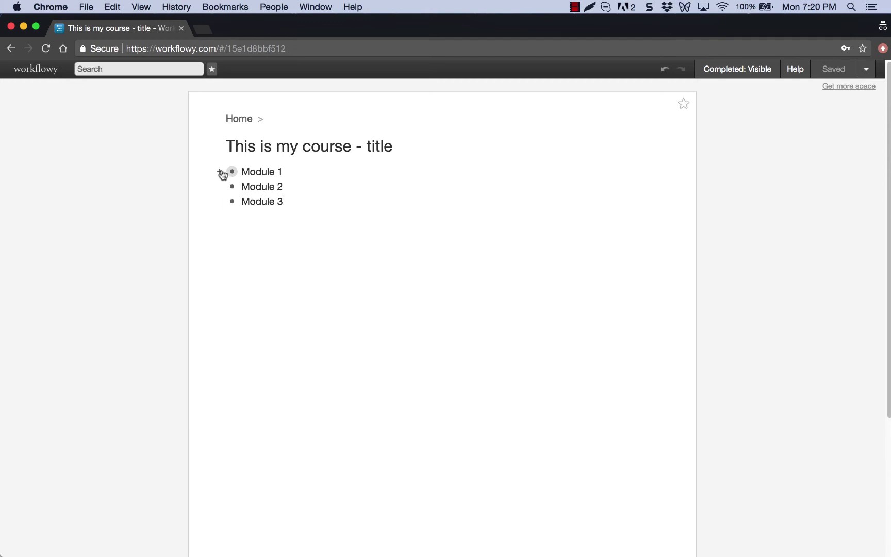
click(221, 172)
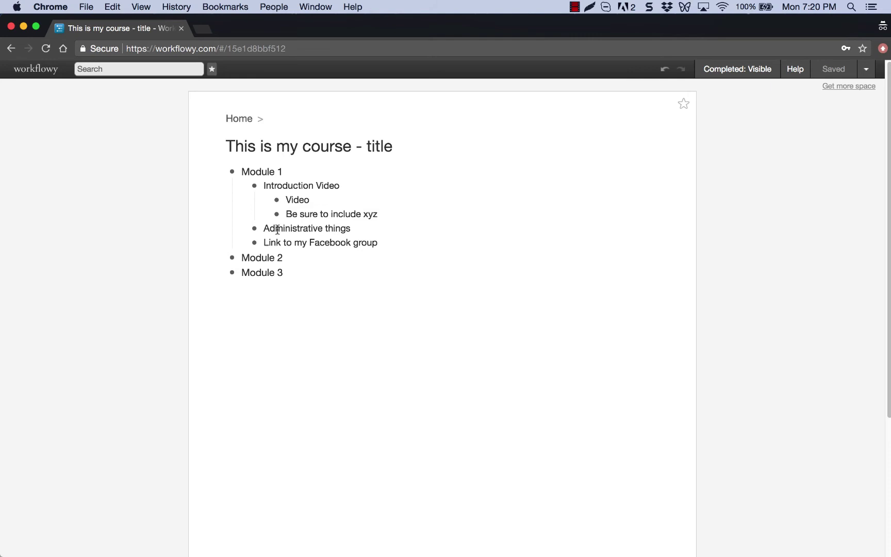
click(220, 175)
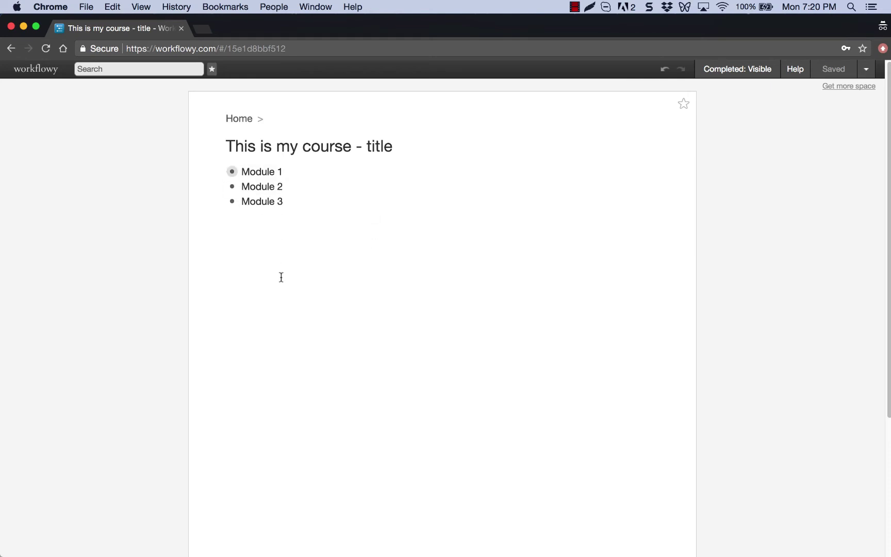
click(233, 171)
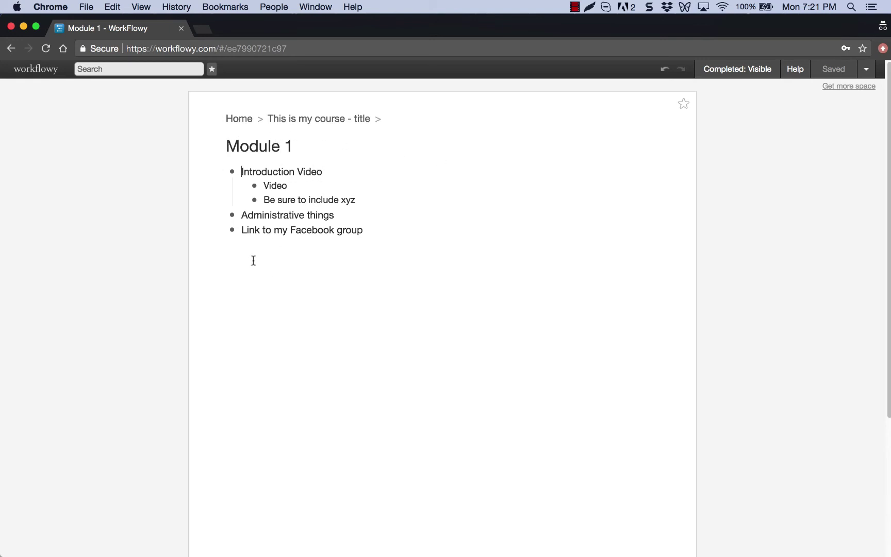
Return to the course title page and dismiss Module 1's right-click link menu.
click(334, 119)
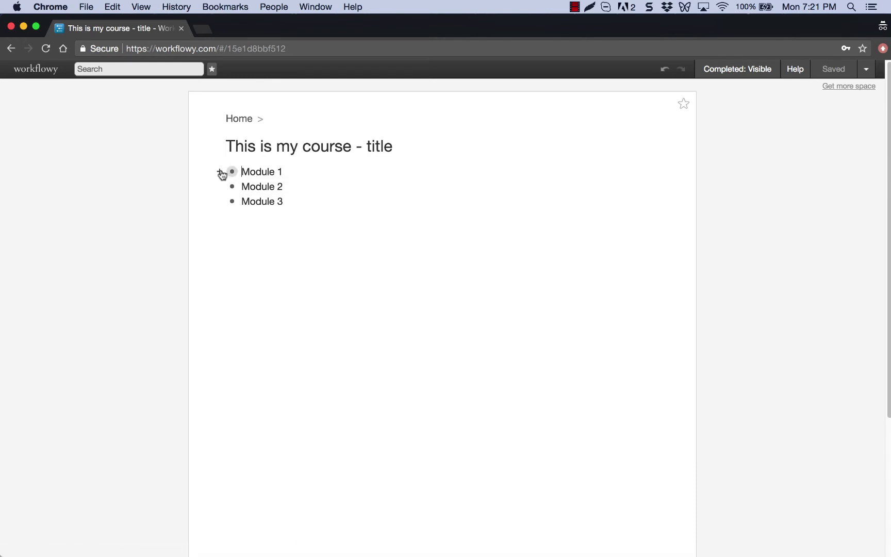
right_click(232, 171)
click(208, 179)
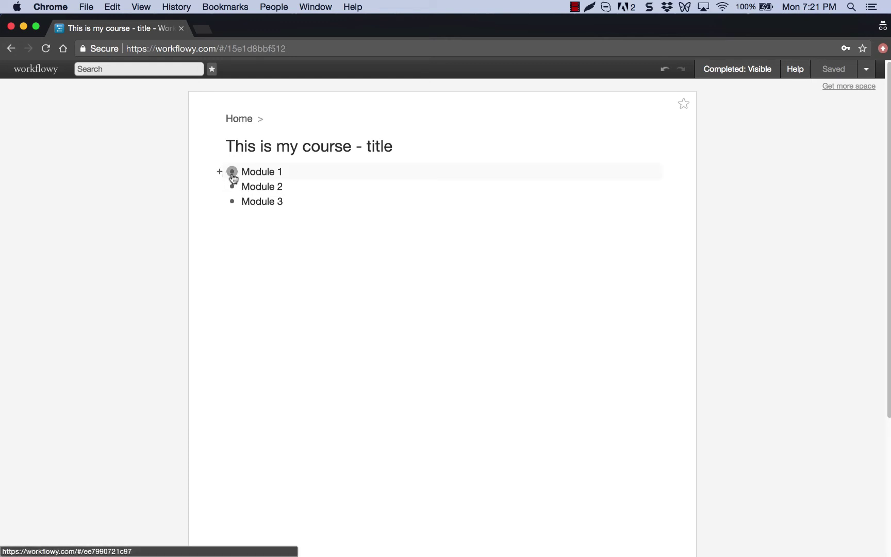
Add the note 'This will release on March 1' to Module 1.
mouse_move(231, 172)
click(231, 205)
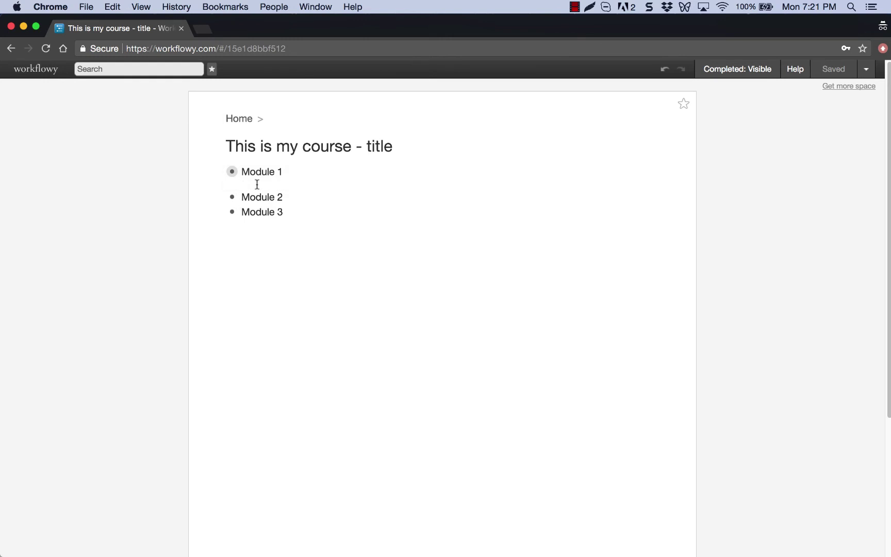
text(This will release on March 1)
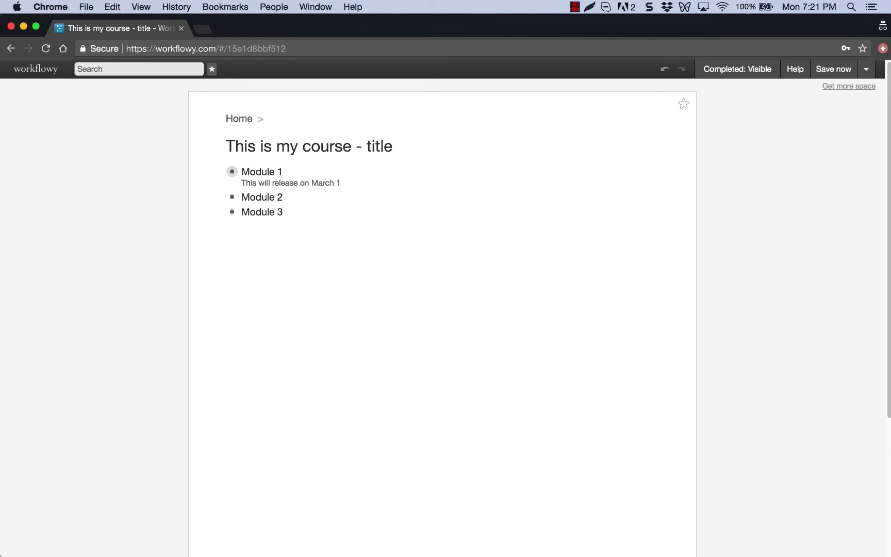
Expand Module 1, view it on its own page, then go back to the course title page.
click(220, 172)
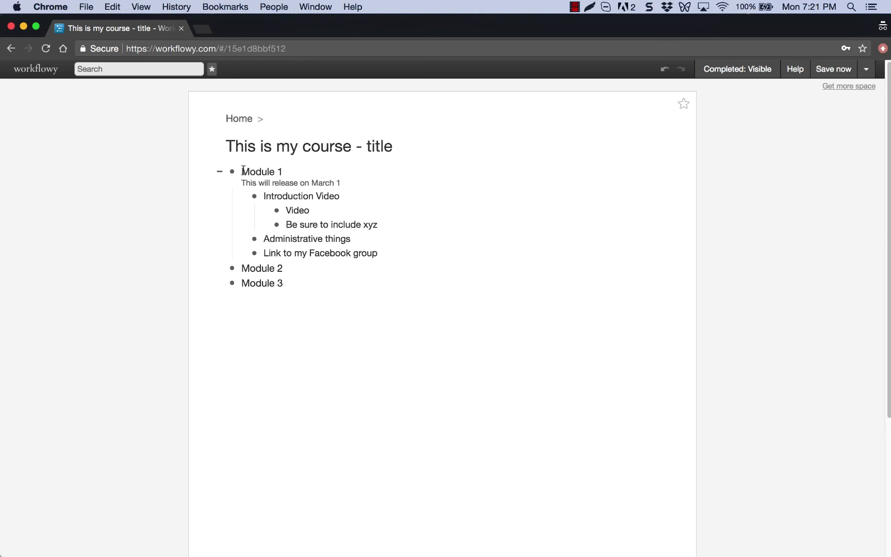
click(232, 171)
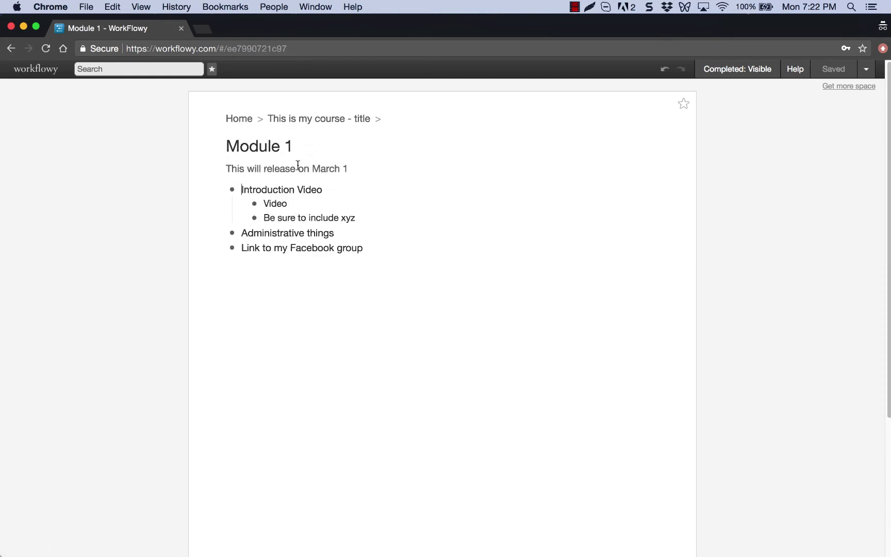
click(273, 119)
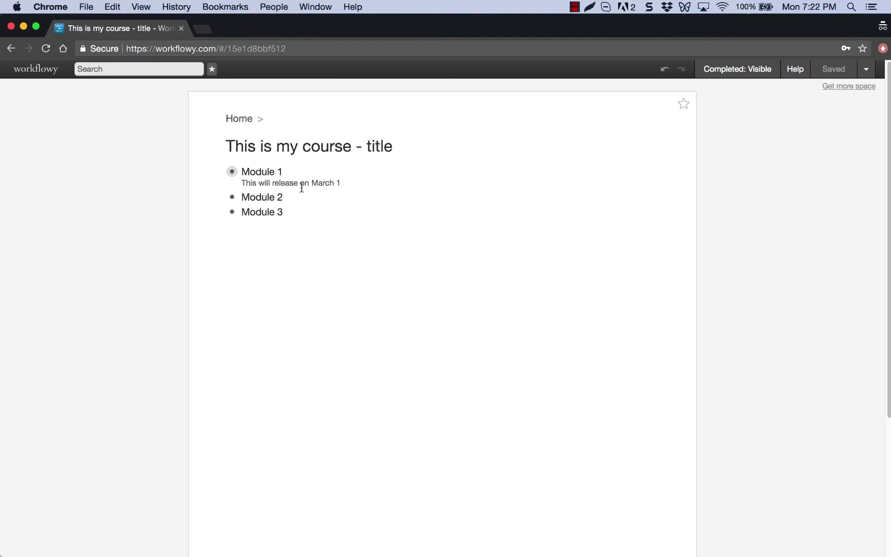
Open the To do list and add Webinar and House Stuff as its first items.
click(242, 120)
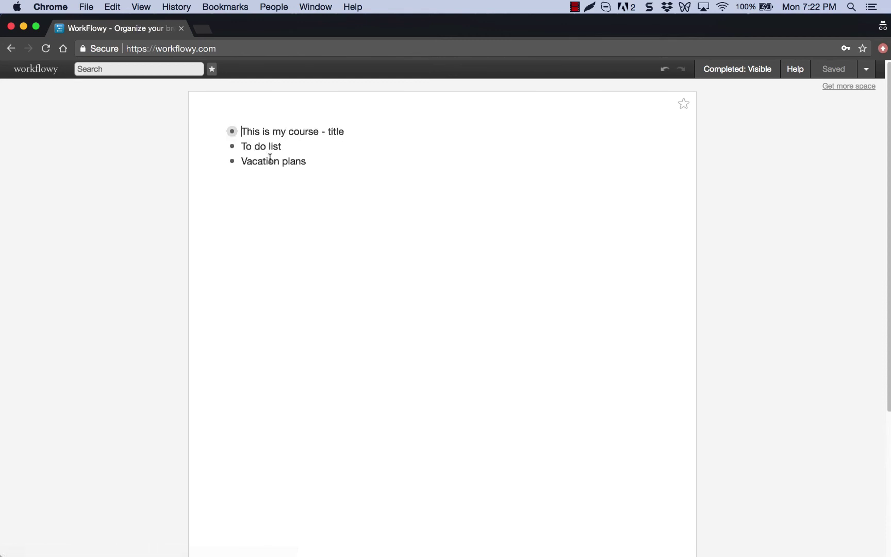
click(232, 147)
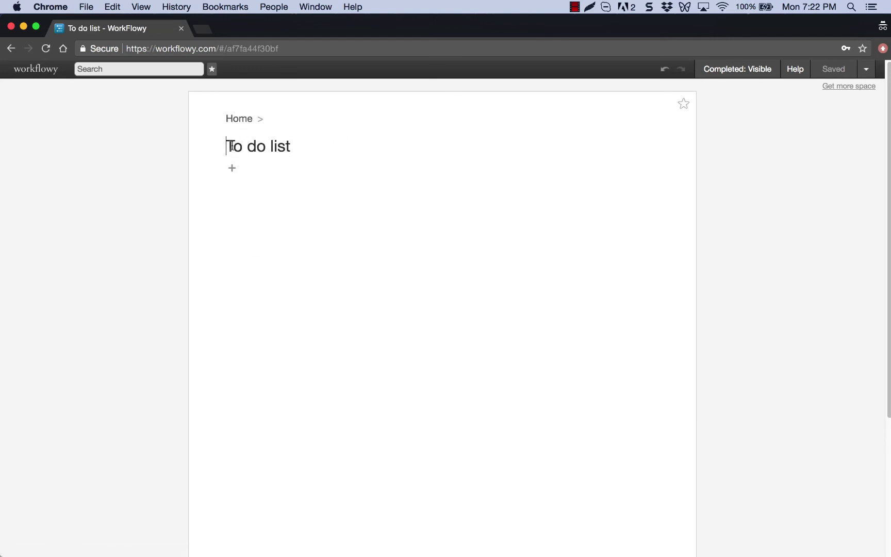
click(255, 174)
text(Webinar)
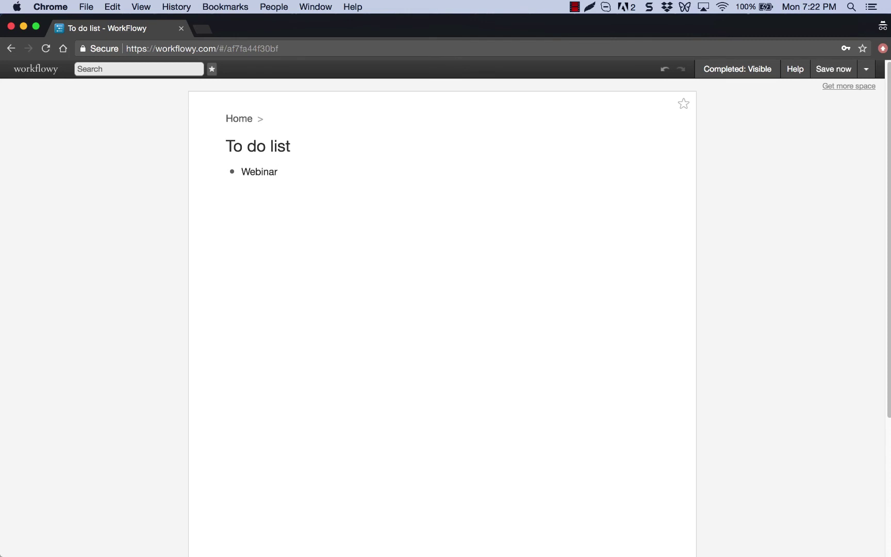
key(Return)
text(House STuf)
key(BackSpace)
key(BackSpace)
key(BackSpace)
text(tuff)
key(Return)
Add Admin Biz Stuff and Plan upcoming trip to NY to the To do list.
text(Admin Biz SX)
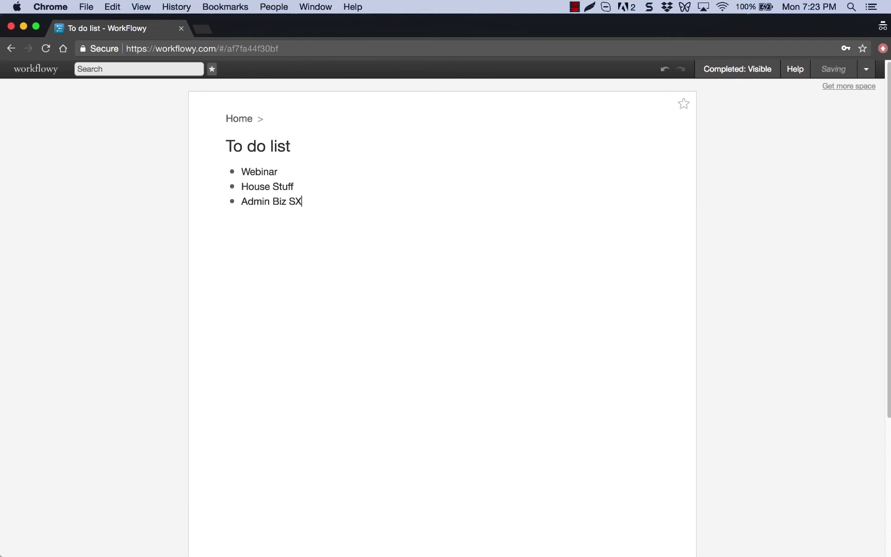
key(BackSpace)
text(tuff)
key(Return)
text(Plan upcom)
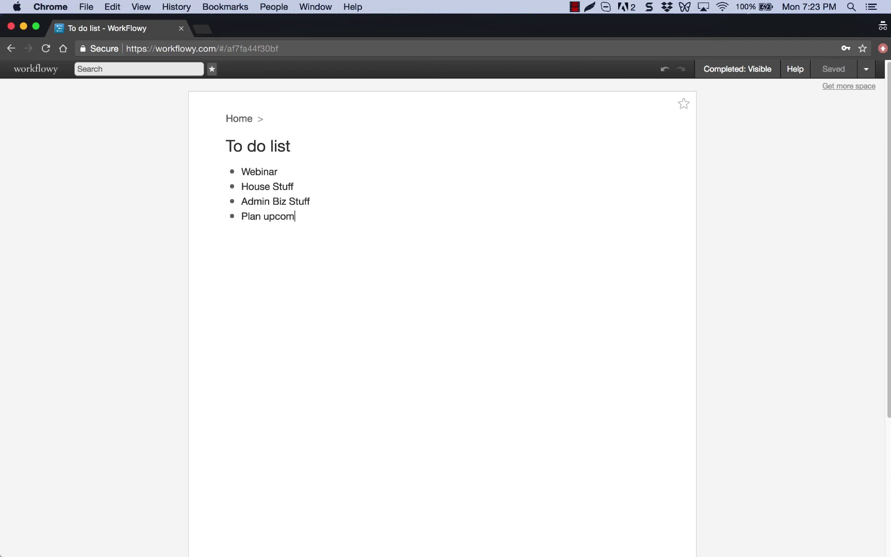
text(ing trip to NY)
Insert 'Done-for-you membership' as a new item directly below Webinar.
key(Return)
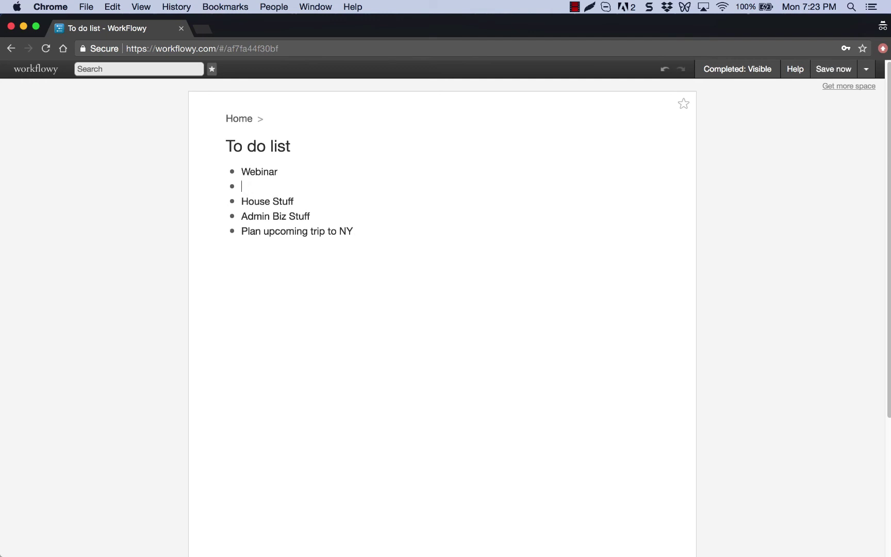
text(Done-for-you membesrhip o)
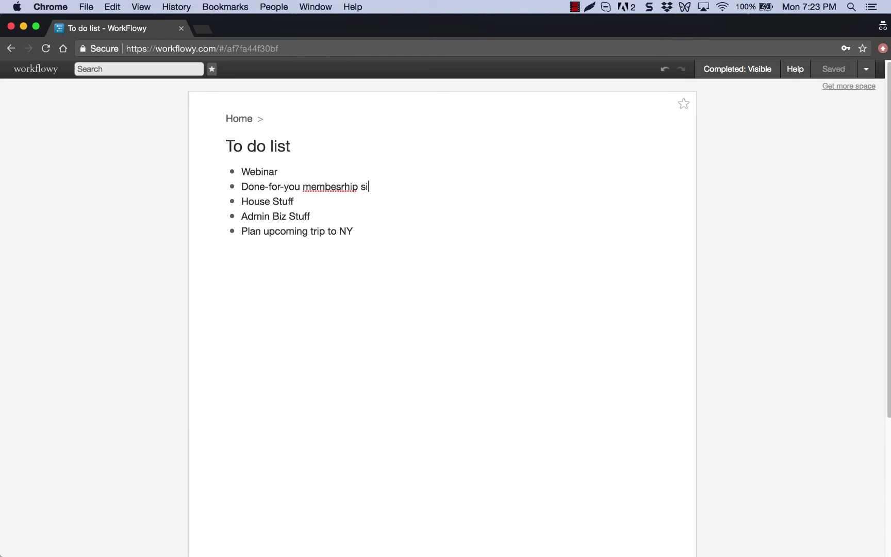
key(BackSpace)
key(BackSpace)
key(BackSpace)
key(BackSpace)
key(BackSpace)
key(BackSpace)
key(BackSpace)
text(rship)
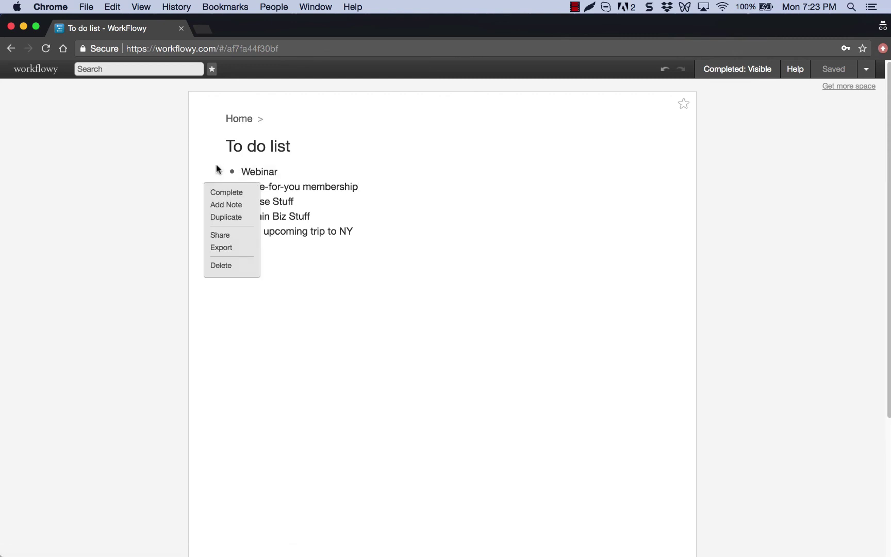
Zoom into Webinar and add the sub-tasks Outline webinar and Create slides.
click(233, 173)
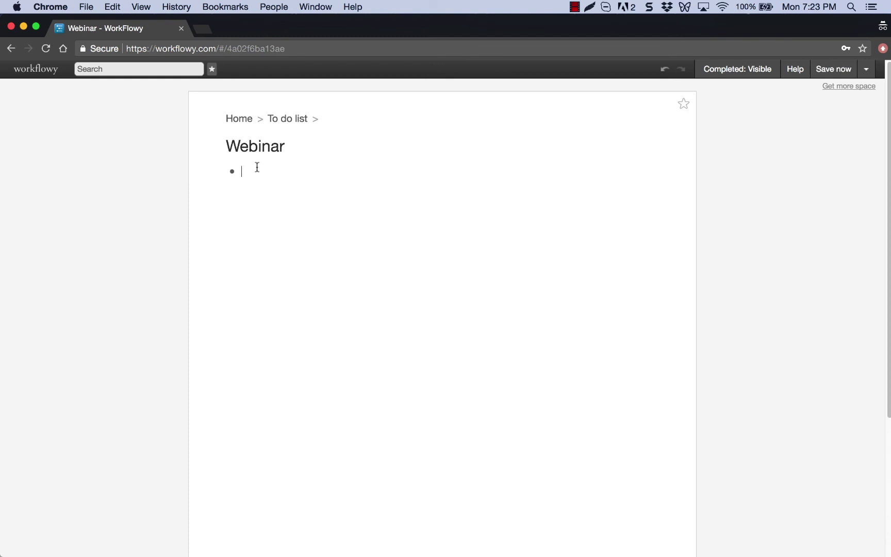
text(Create slides)
key(Up)
key(Right)
key(Right)
key(Right)
key(Right)
key(Right)
key(Right)
text(Outline we)
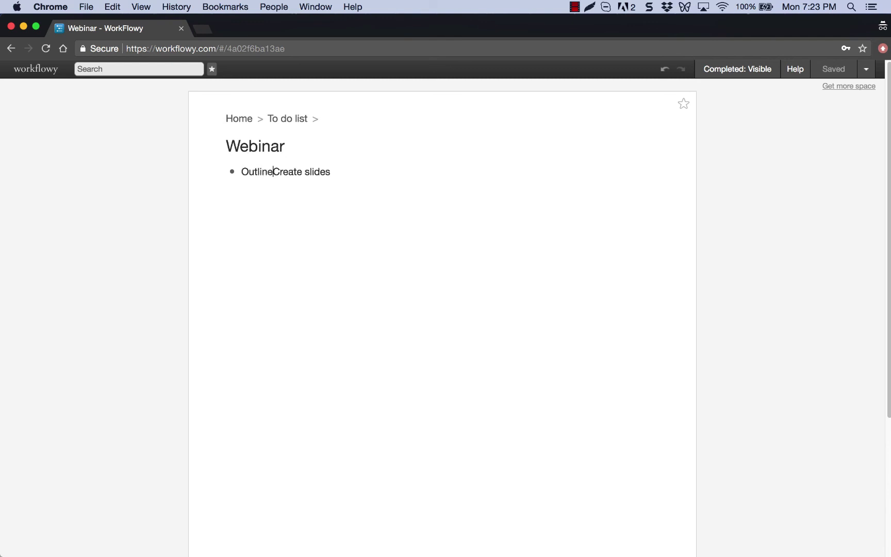
text(binar)
key(Return)
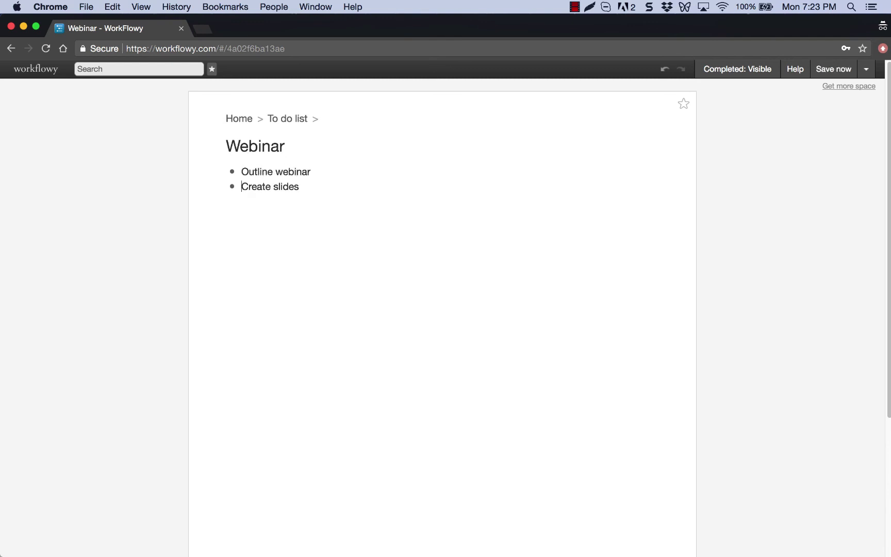
Add Pick a date, create the sales funnel, practice webinar and create the sign up page below Create slides.
click(299, 186)
key(Return)
text(Pick a date)
key(Return)
text(create the )
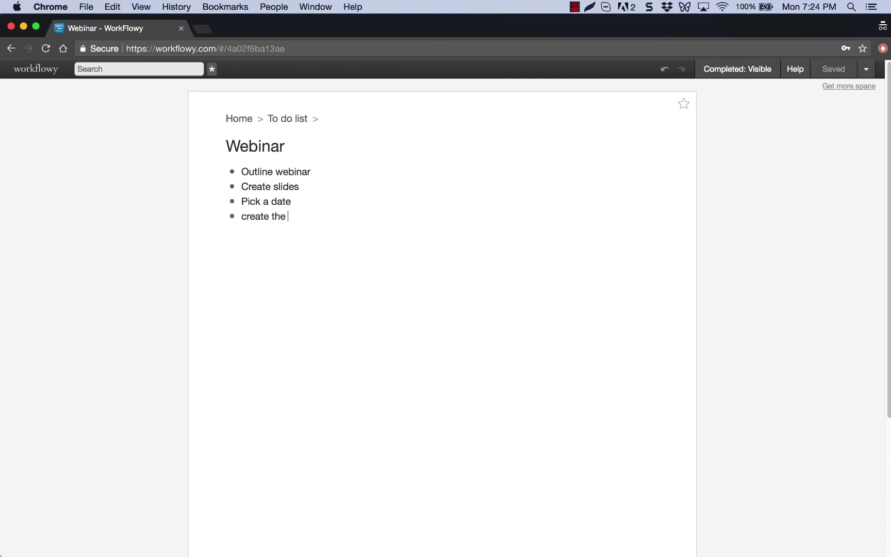
text(sales funnel)
key(Return)
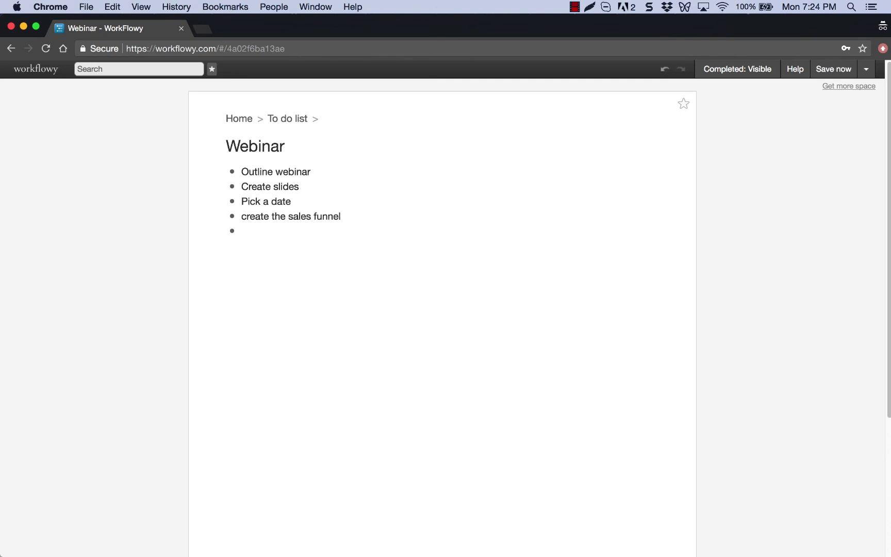
text(practice webinar)
key(Return)
text(create the sign)
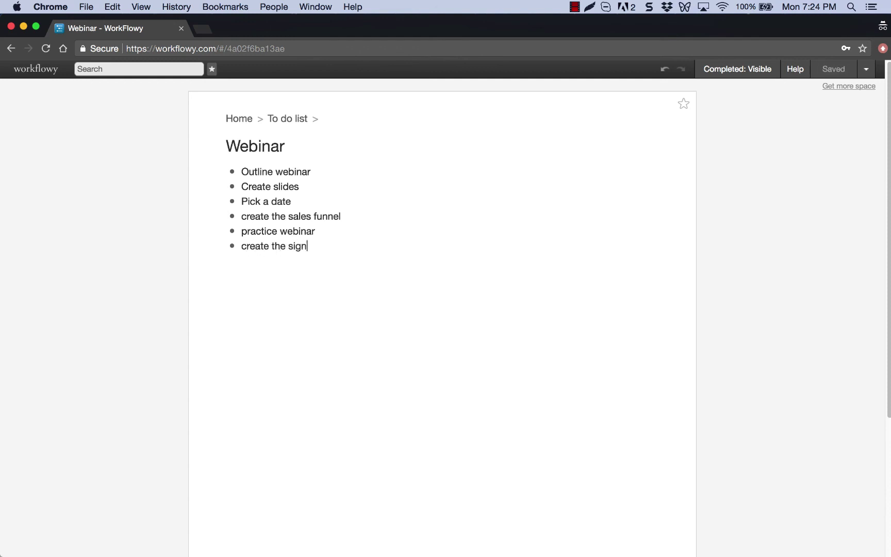
text( up pa)
key(BackSpace)
text(page)
key(Return)
key(BackSpace)
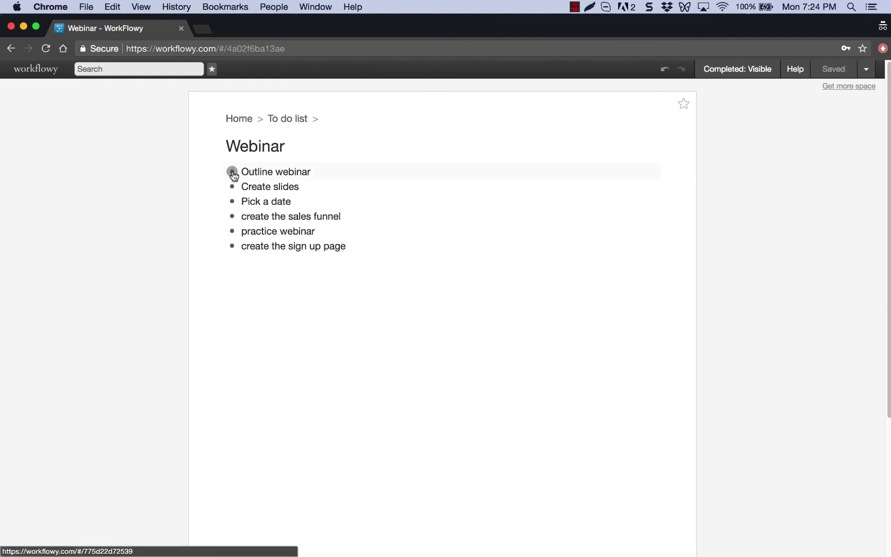
Give Pick a date the child item 'My date is February 13th', then return to the To do list.
mouse_move(232, 172)
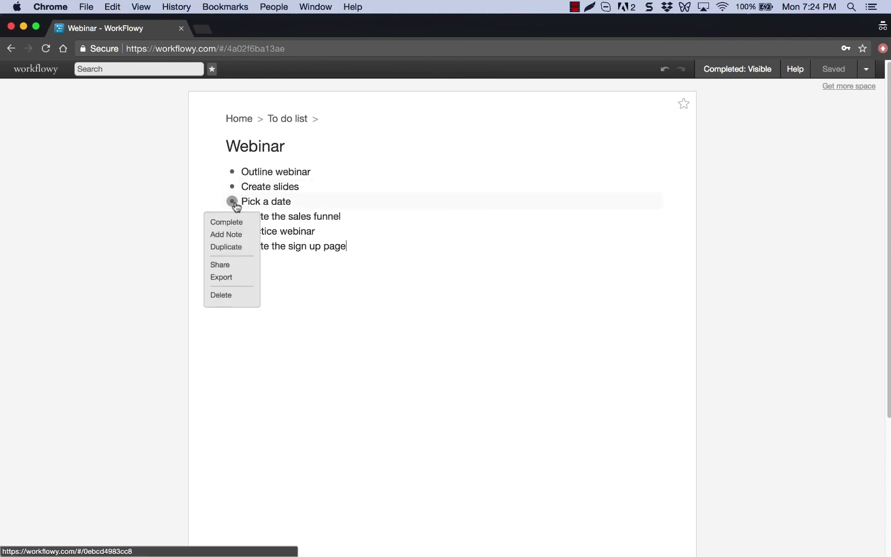
click(232, 202)
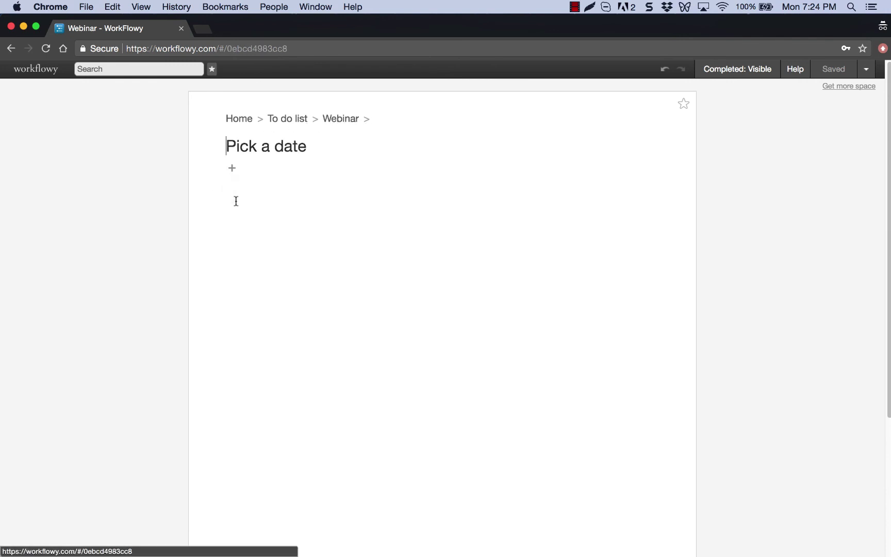
click(250, 171)
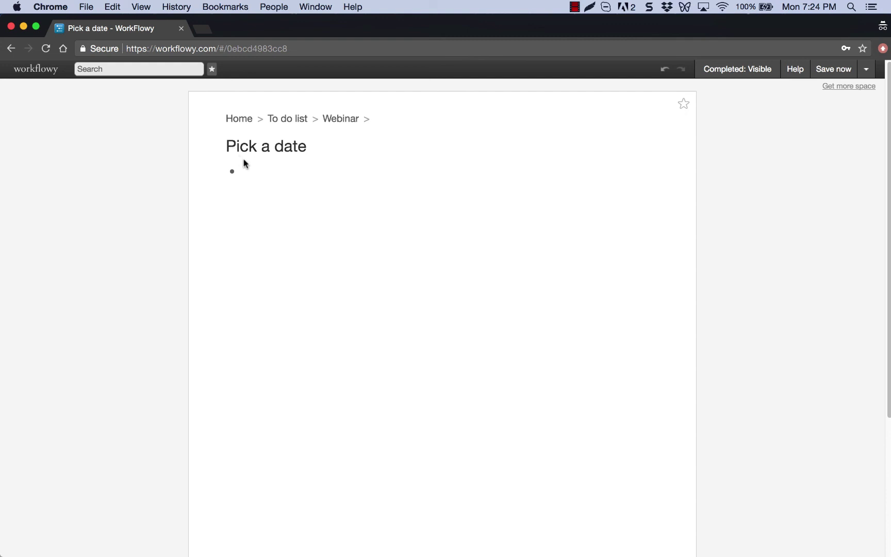
text(My date is February 13th)
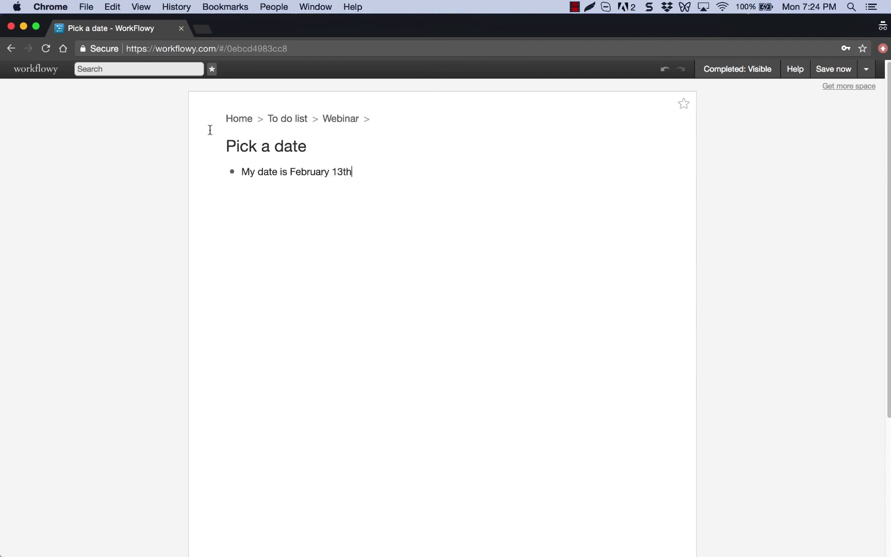
click(307, 122)
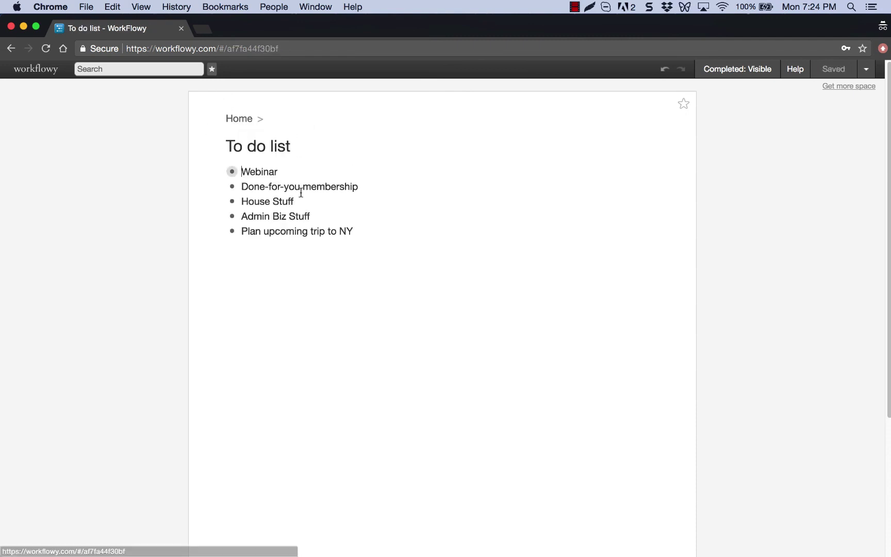
Open Webinar, expand Pick a date and mark it complete.
click(232, 172)
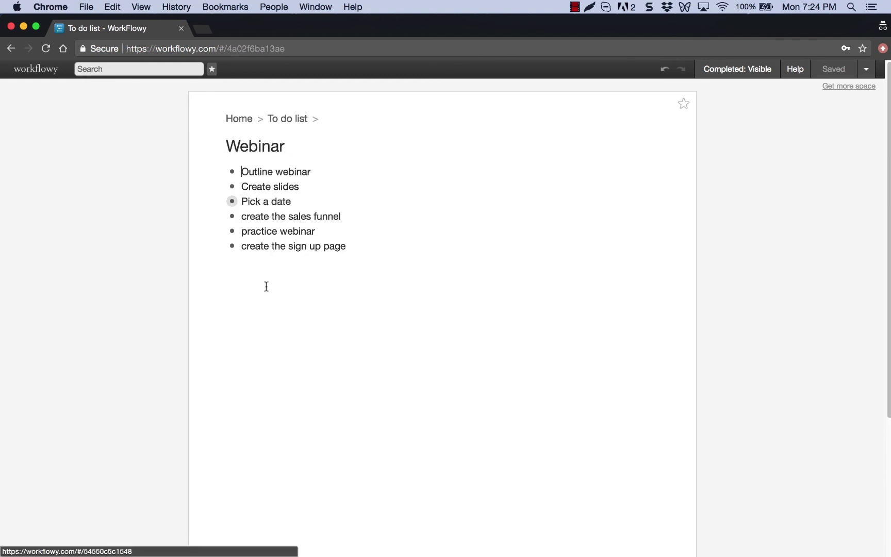
click(221, 202)
mouse_move(231, 204)
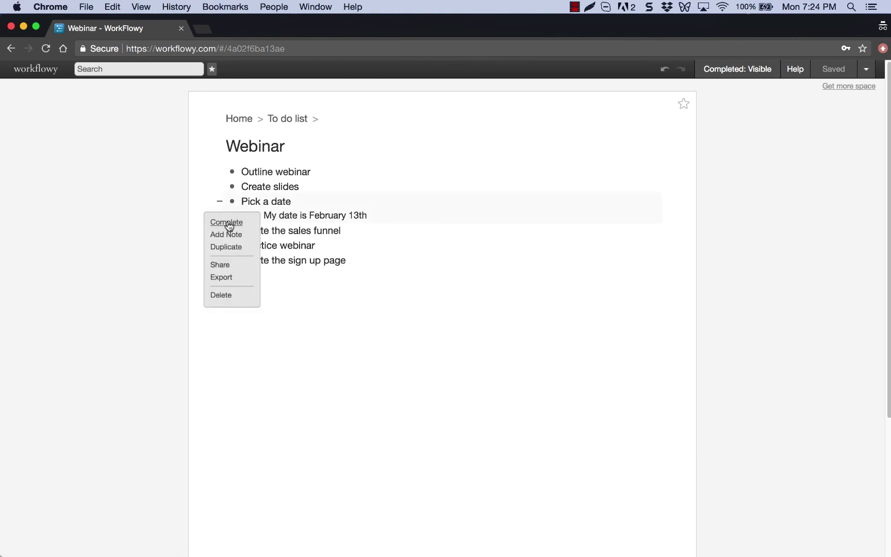
click(229, 223)
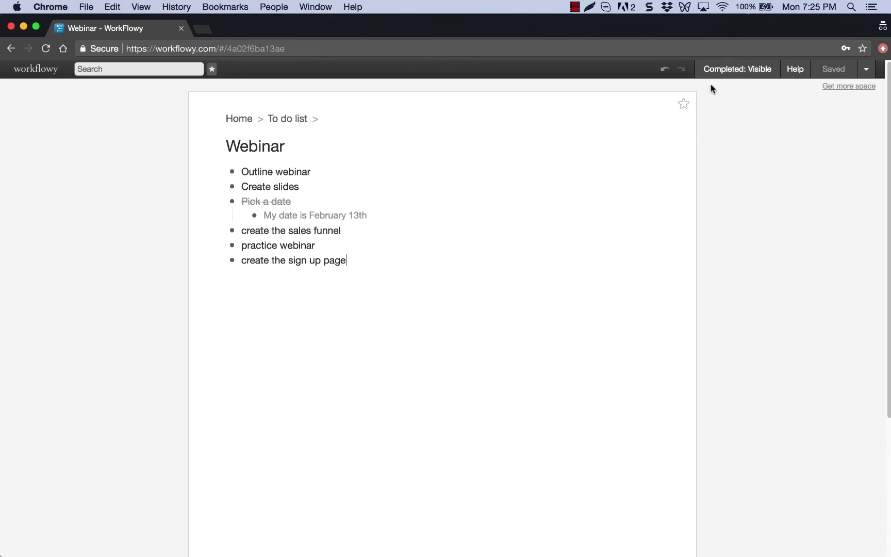
Toggle completed items hidden and visible twice, leaving them shown, then return to the To do list.
click(738, 72)
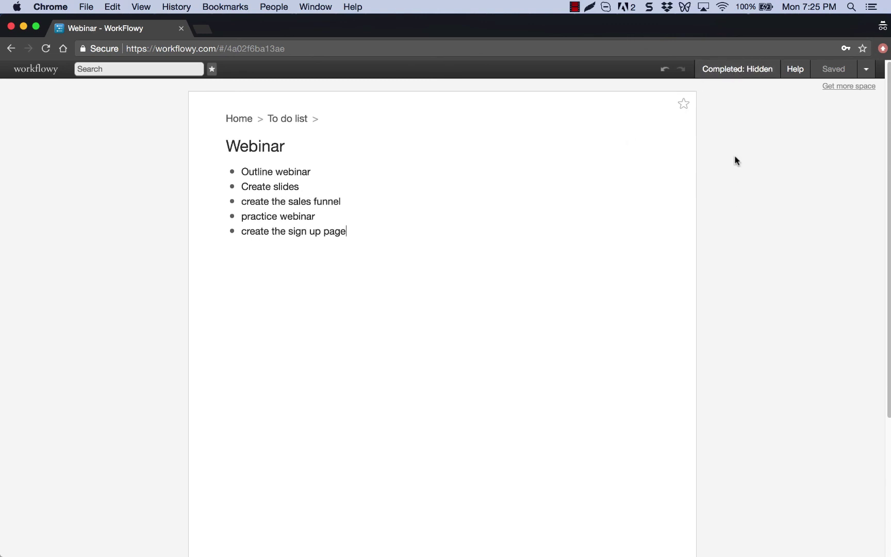
click(743, 73)
click(729, 76)
click(731, 74)
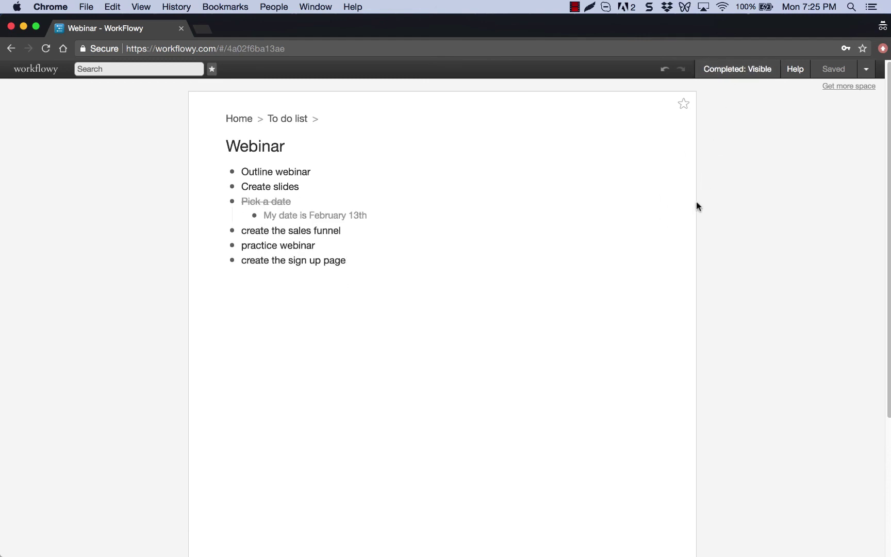
click(287, 120)
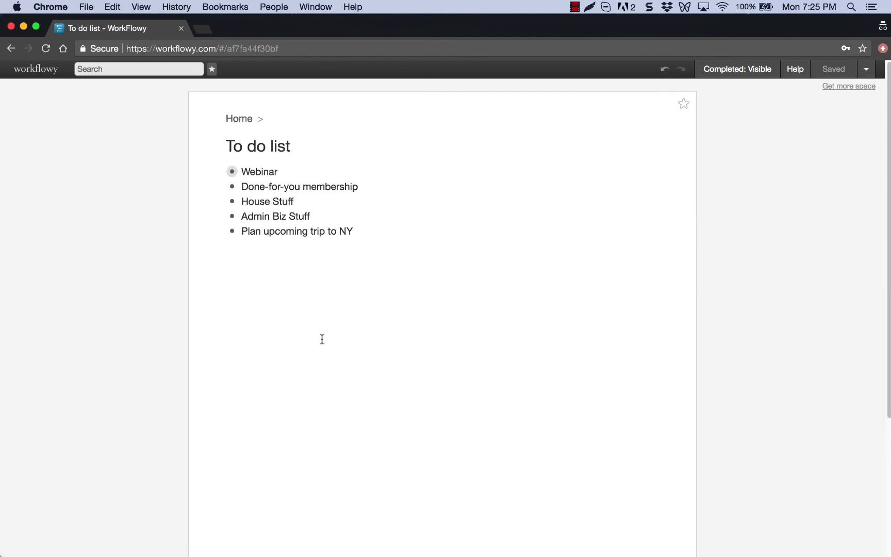
Go Home, open the To do list and expand Webinar to show its sub-tasks.
click(243, 119)
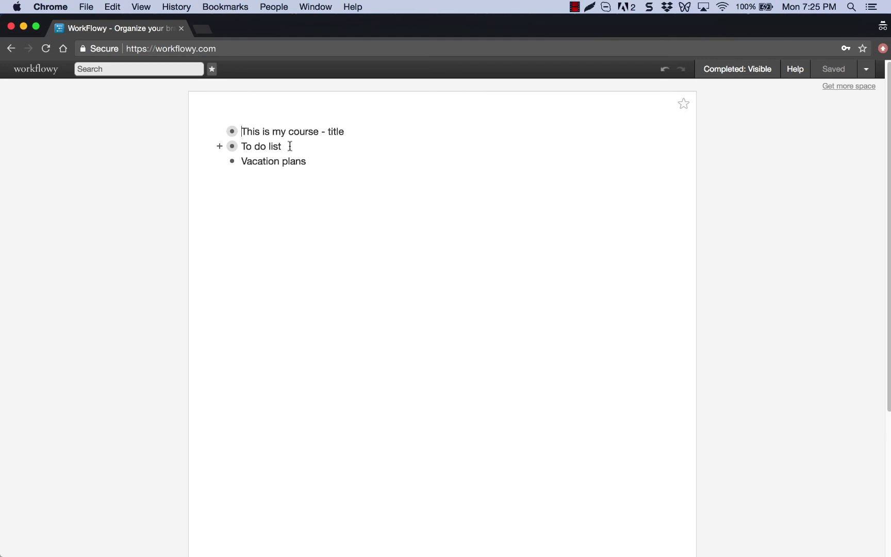
click(232, 146)
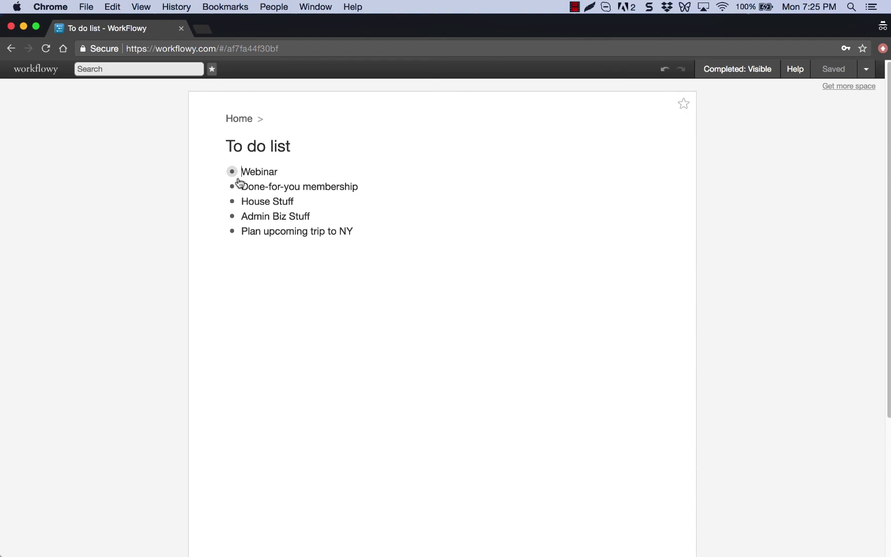
click(222, 172)
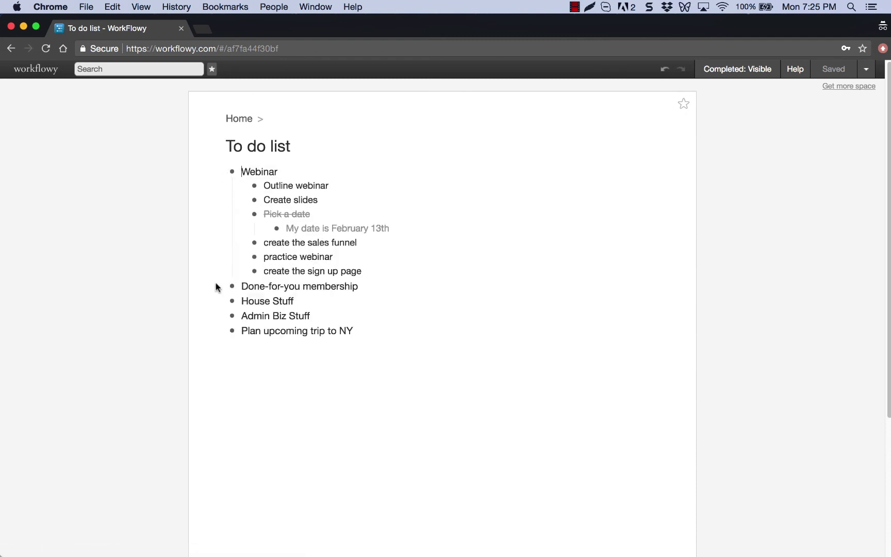
mouse_move(232, 289)
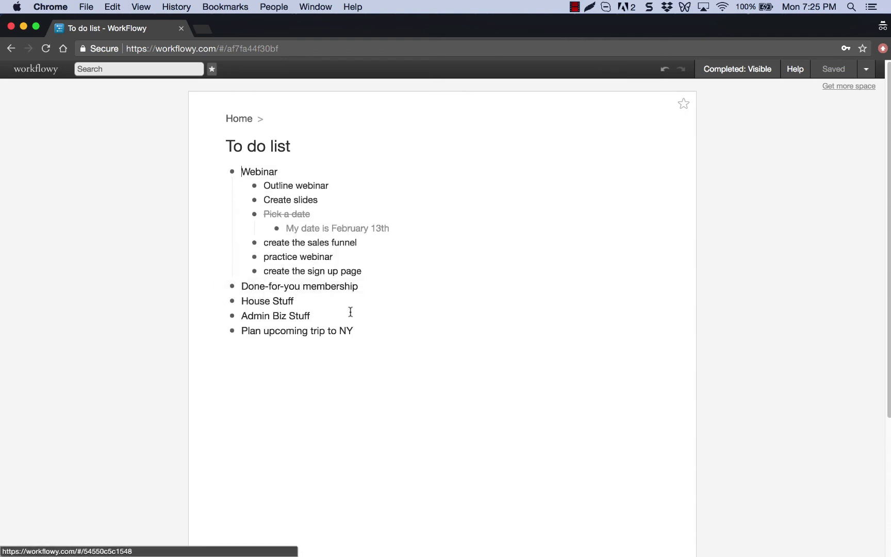
Zoom into Admin Biz Stuff and add the sub-items 'Taxes' and '90 day planning'.
click(231, 315)
click(276, 176)
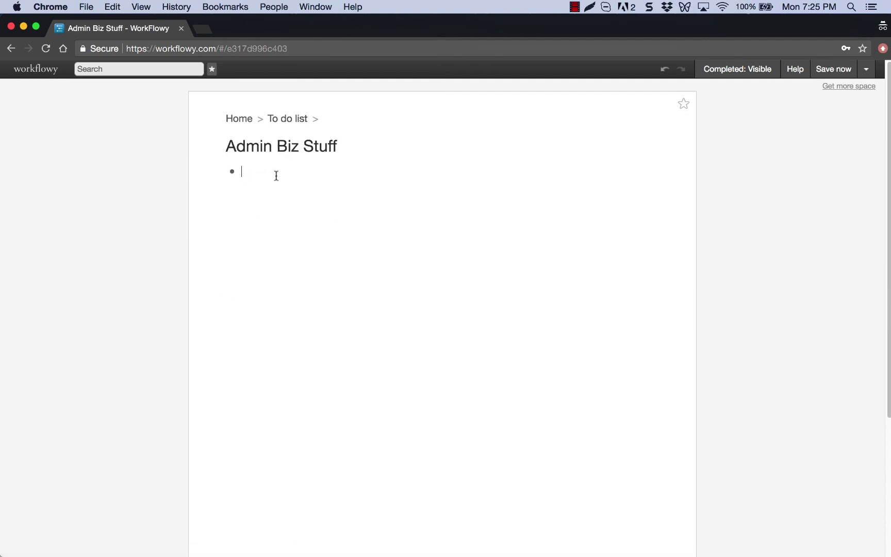
text(Taxes)
key(Return)
text(90 day planning)
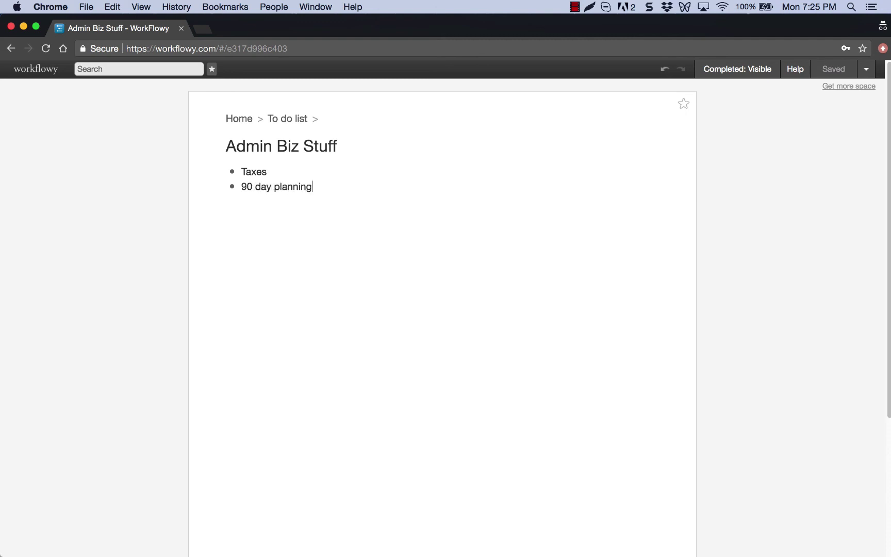
Navigate back up through the To do list breadcrumb to the Home outline.
click(273, 119)
click(248, 121)
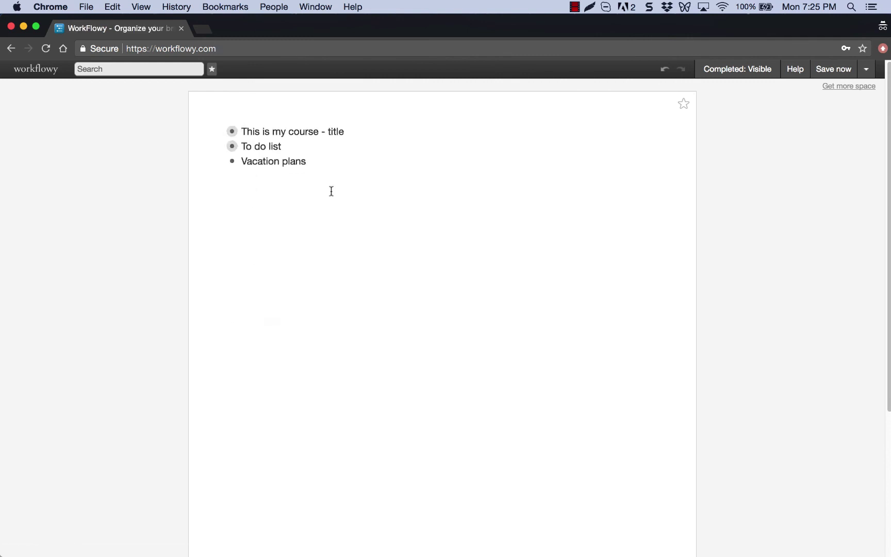